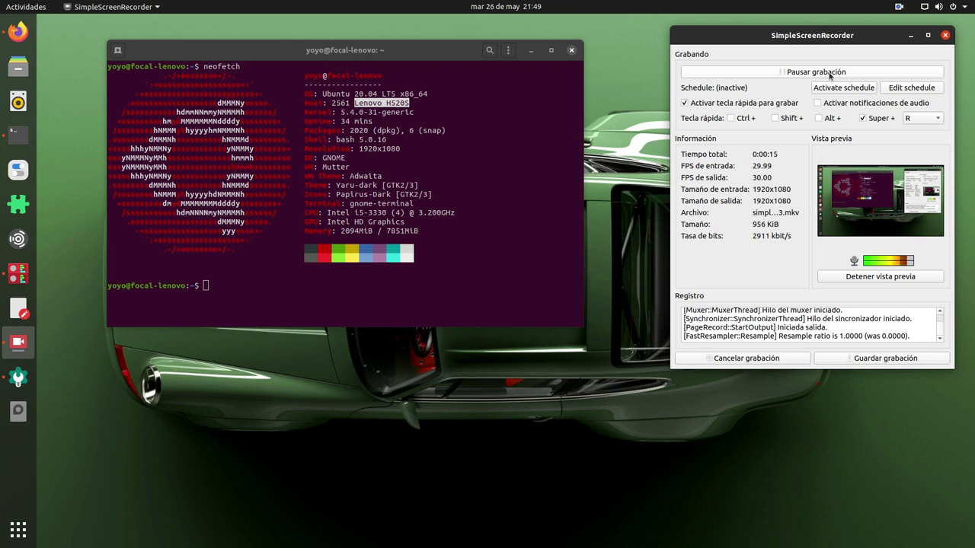
Highlight the host model in the neofetch output, and minimize the terminal and screen recorder windows.
left_click(436, 110)
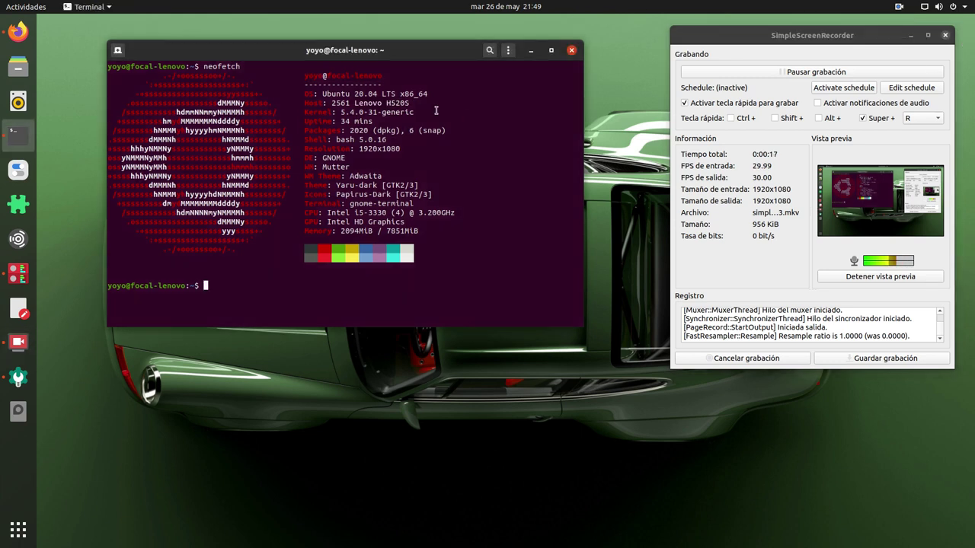
left_click_drag(414, 103, 354, 101)
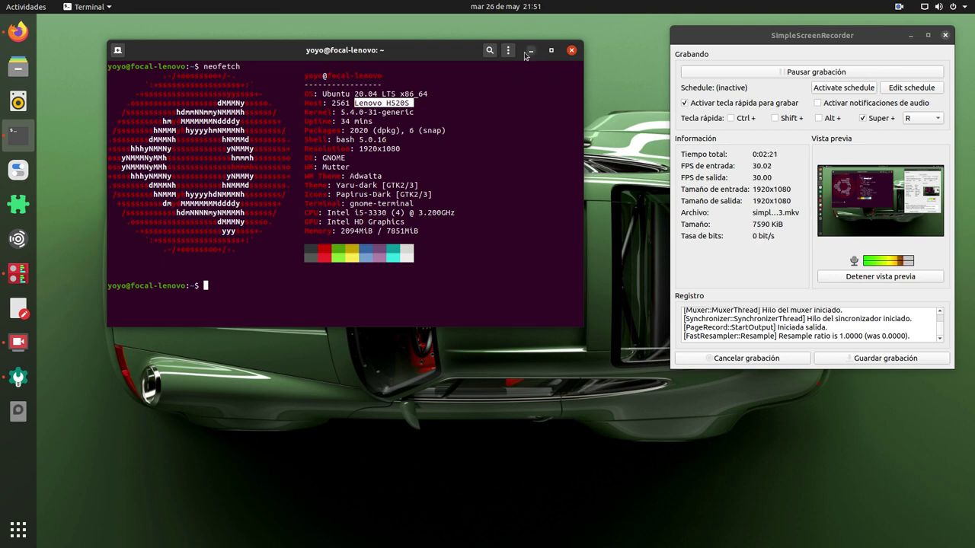
left_click(692, 79)
left_click(525, 51)
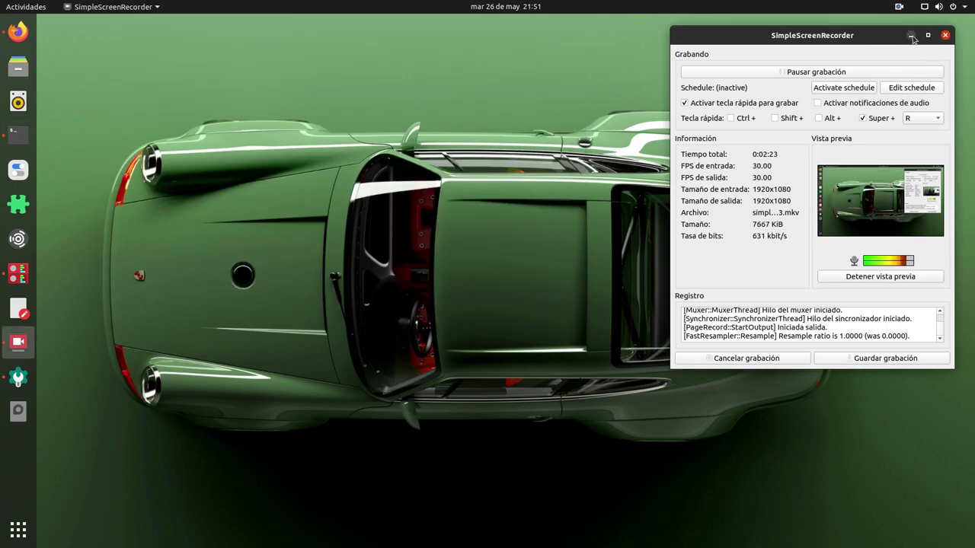
left_click(911, 35)
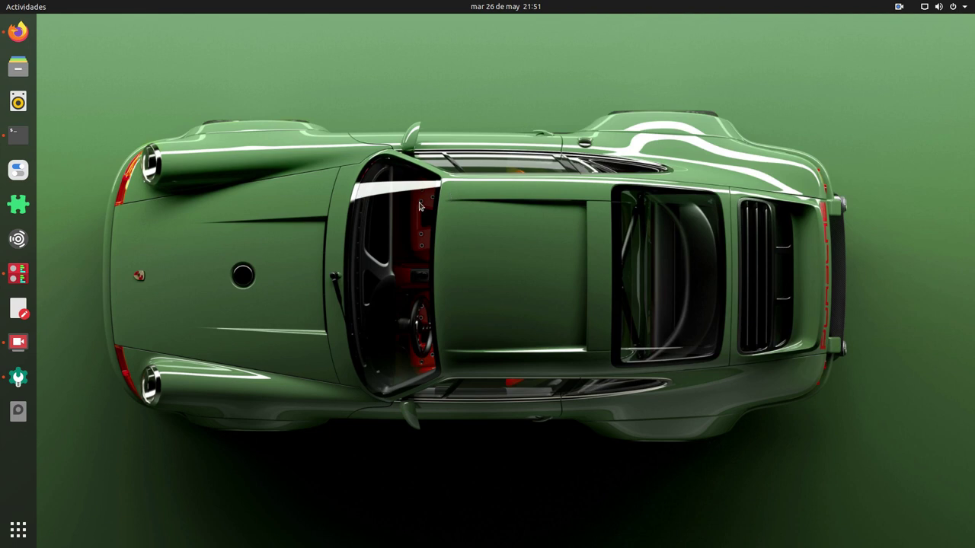
Launch Rhythmbox and reposition its window near the upper-left area of the desktop.
left_click(20, 103)
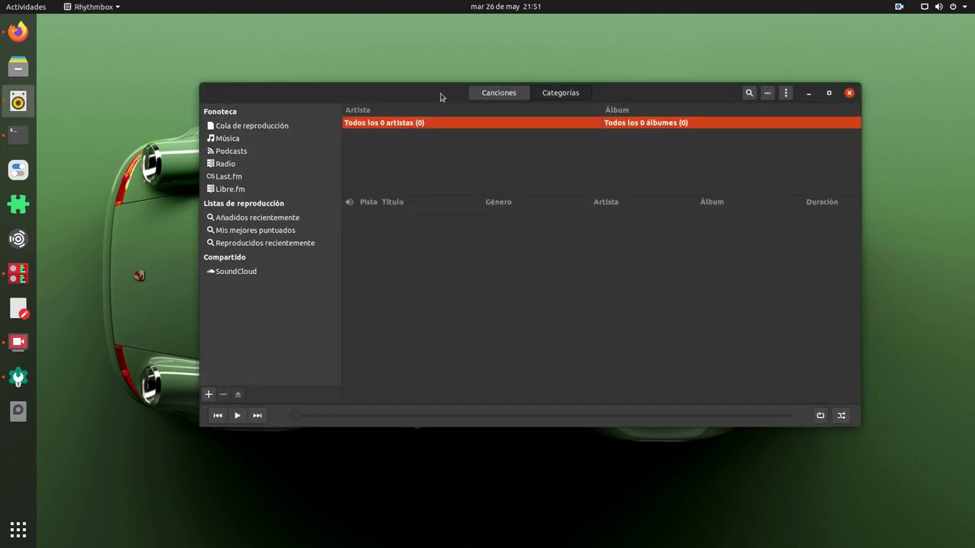
left_click_drag(441, 96, 427, 97)
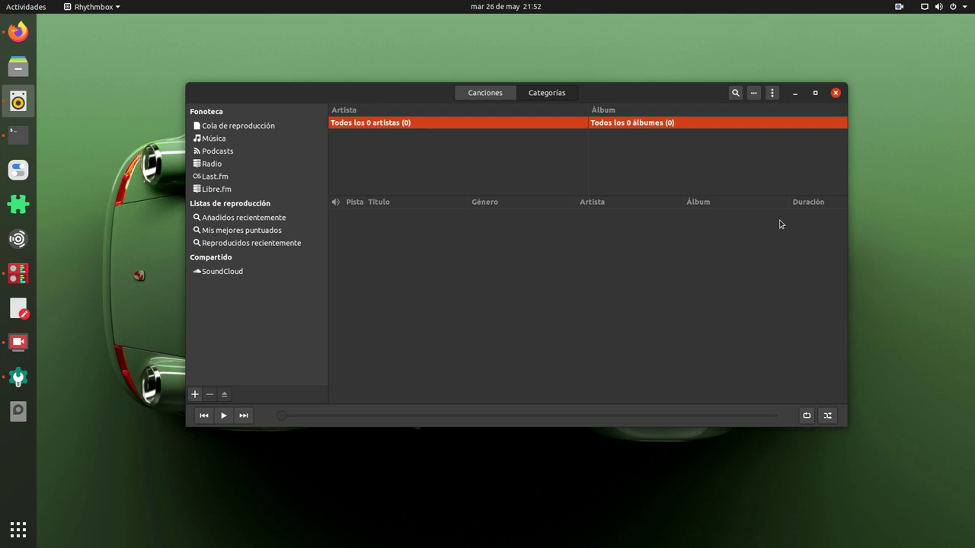
left_click_drag(412, 96, 376, 82)
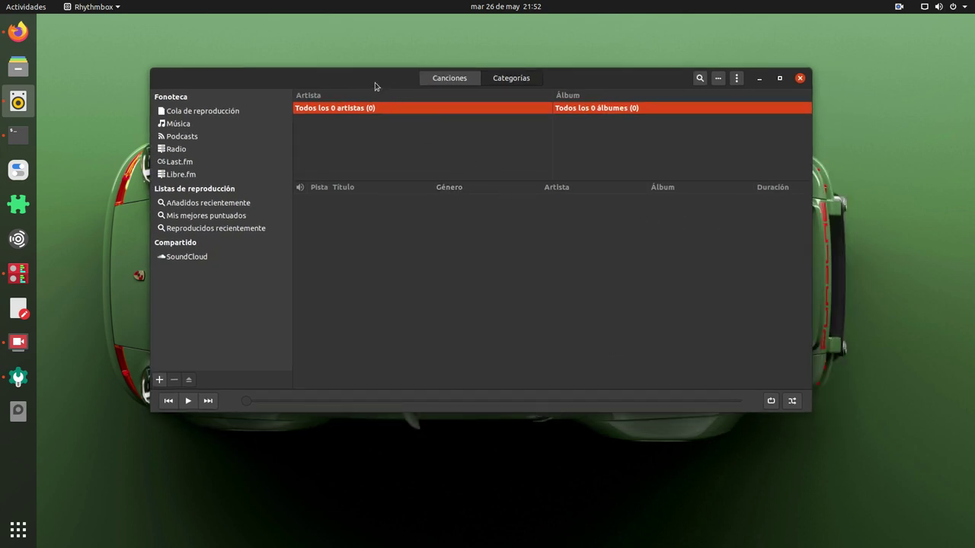
left_click_drag(374, 86, 358, 82)
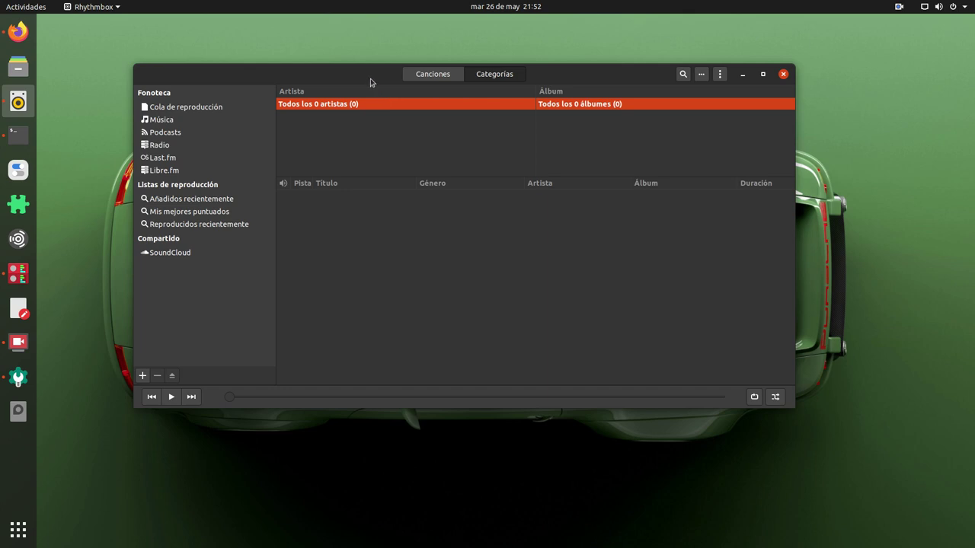
left_click_drag(370, 82, 344, 70)
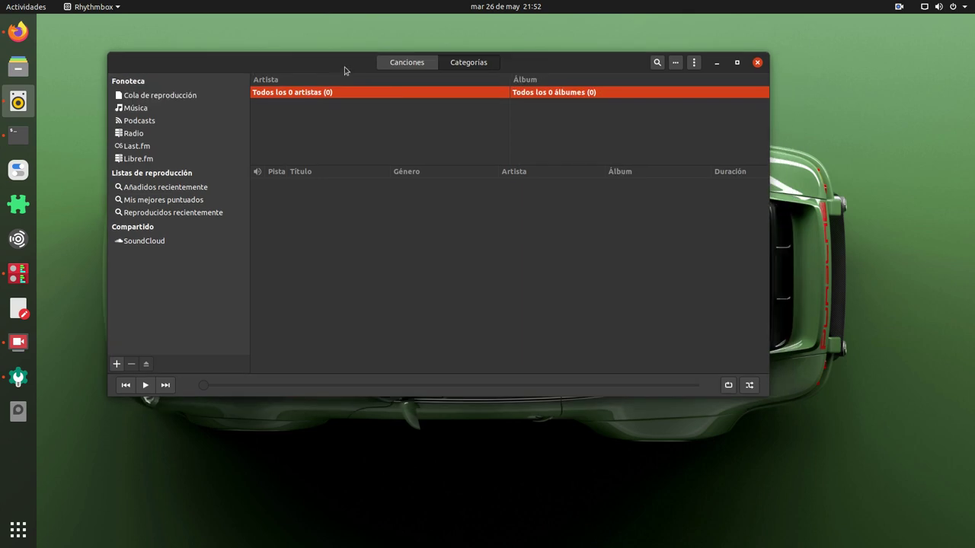
View the Rhythmbox version information and dismiss it.
left_click(693, 64)
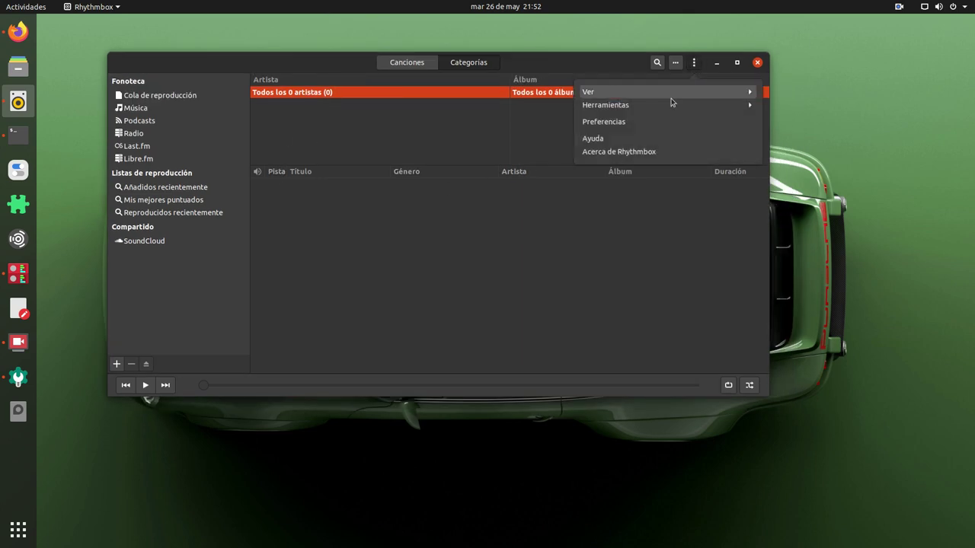
left_click(612, 151)
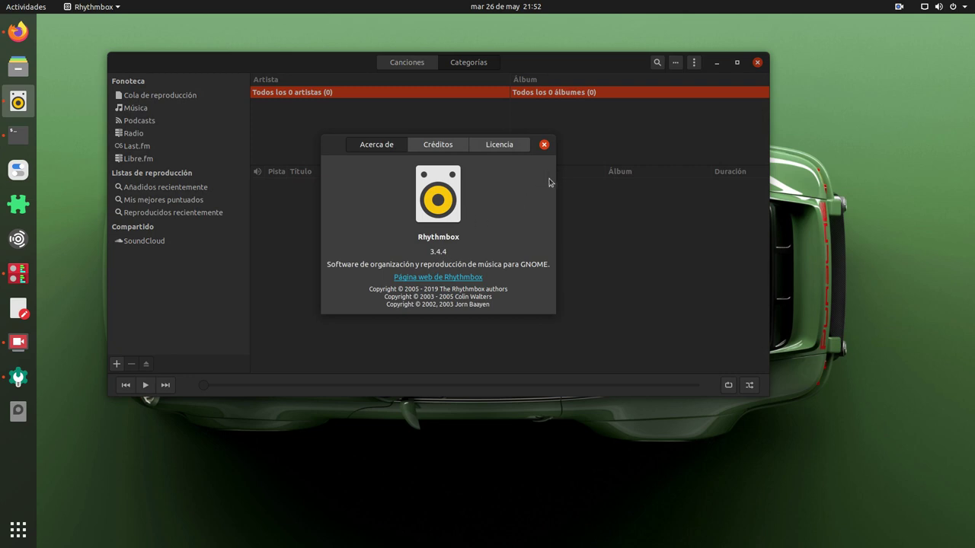
left_click(544, 145)
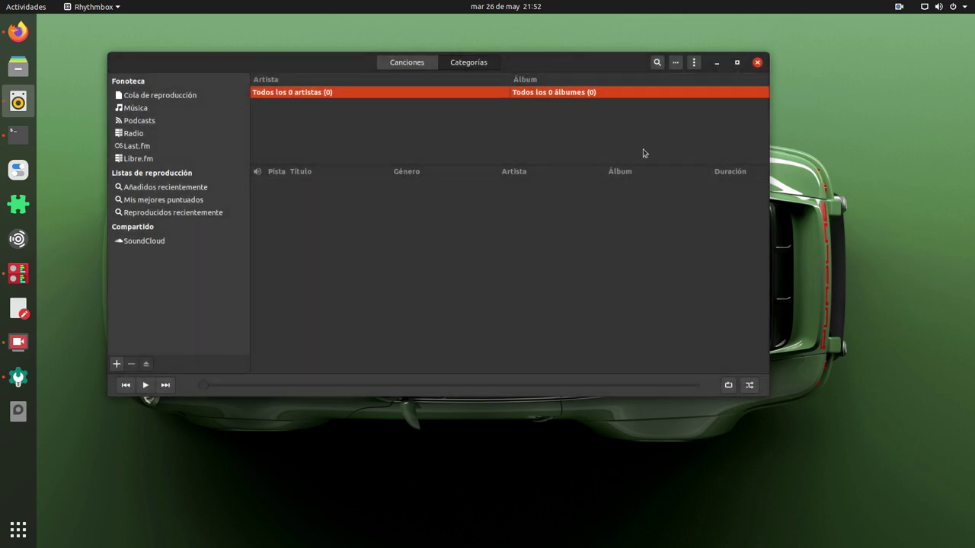
Review the Reproducción, Música, Podcasts and Complementos pages of the Rhythmbox preferences, including the whole plugin list.
left_click(693, 67)
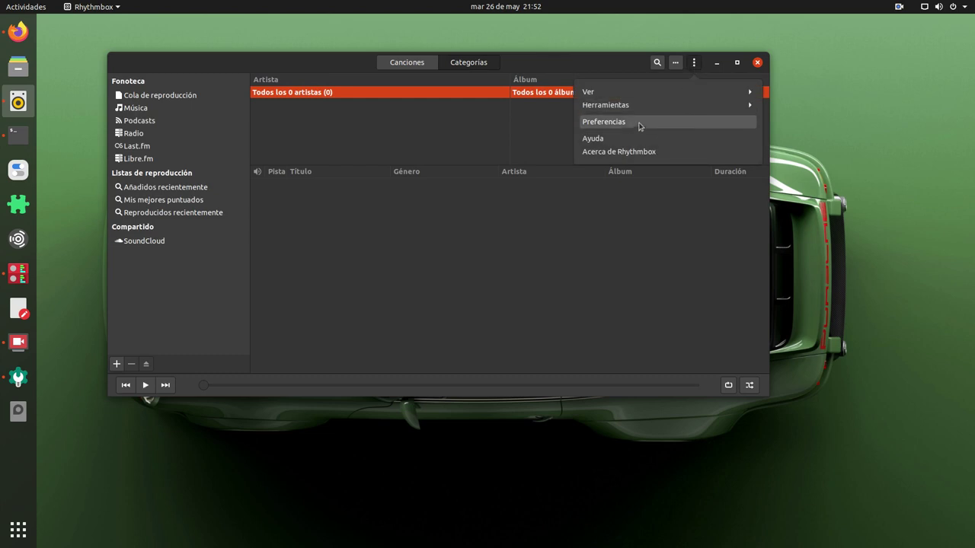
left_click(628, 128)
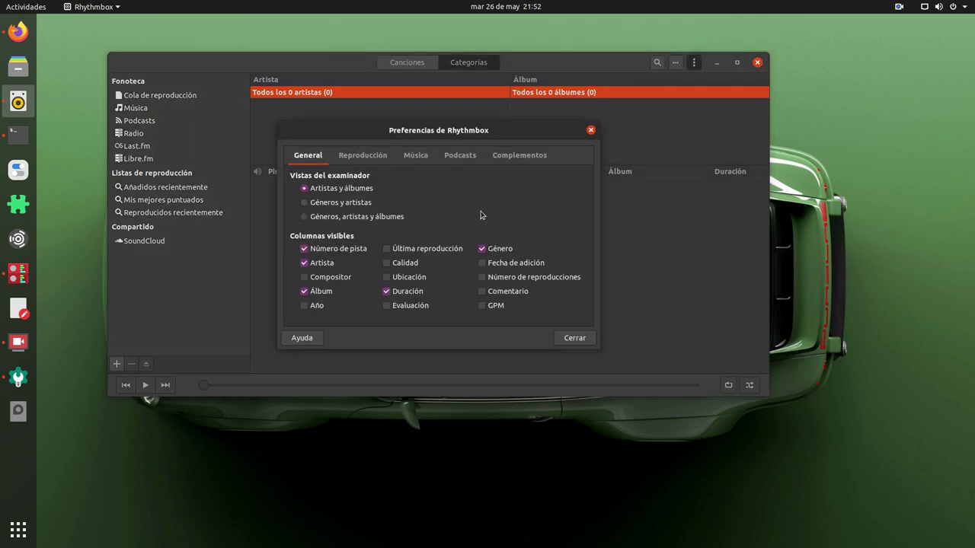
left_click(354, 158)
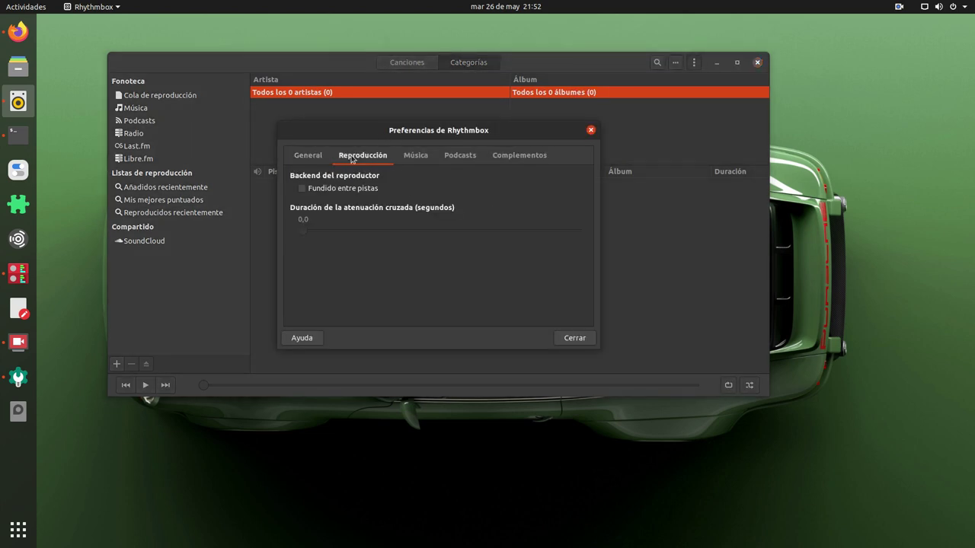
left_click(415, 157)
left_click(460, 158)
left_click(510, 160)
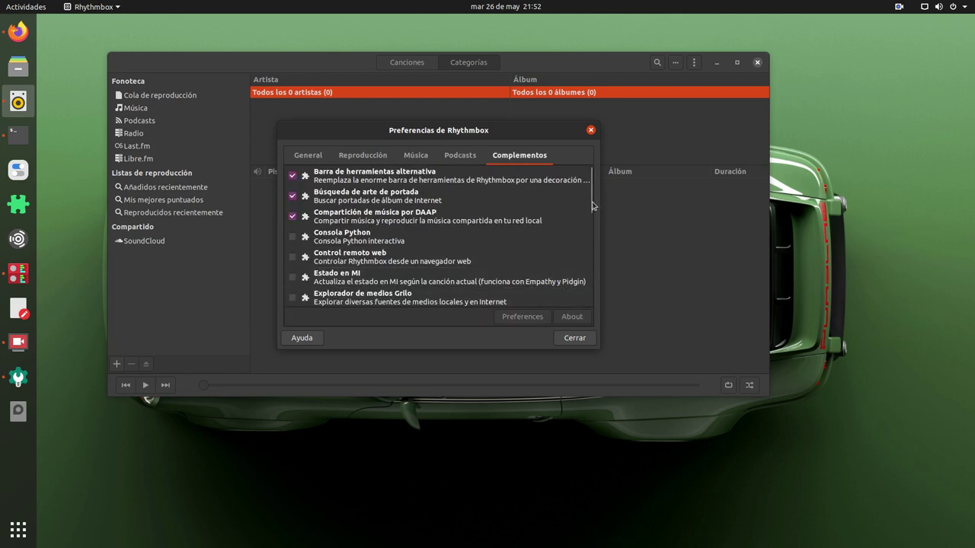
scroll(304, 287, "down", 8)
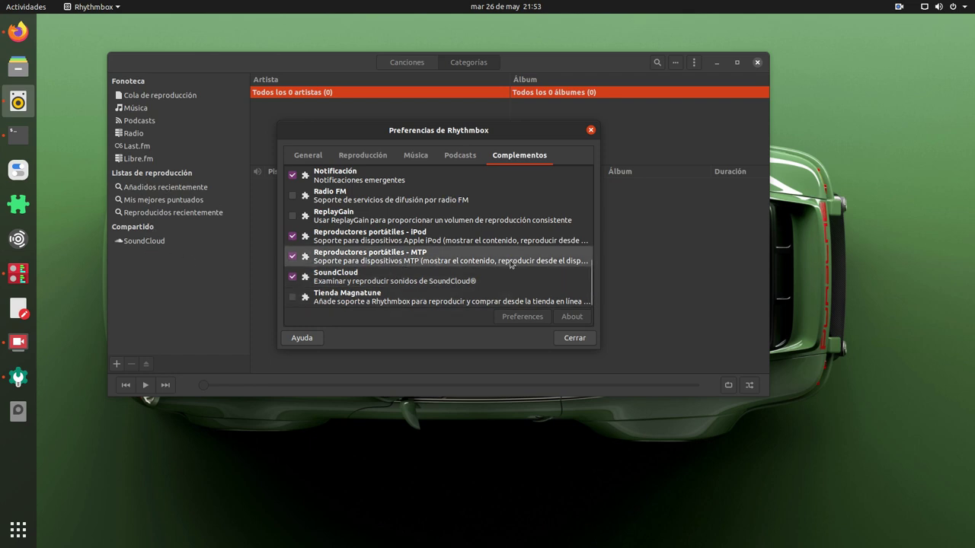
left_click_drag(591, 305, 589, 208)
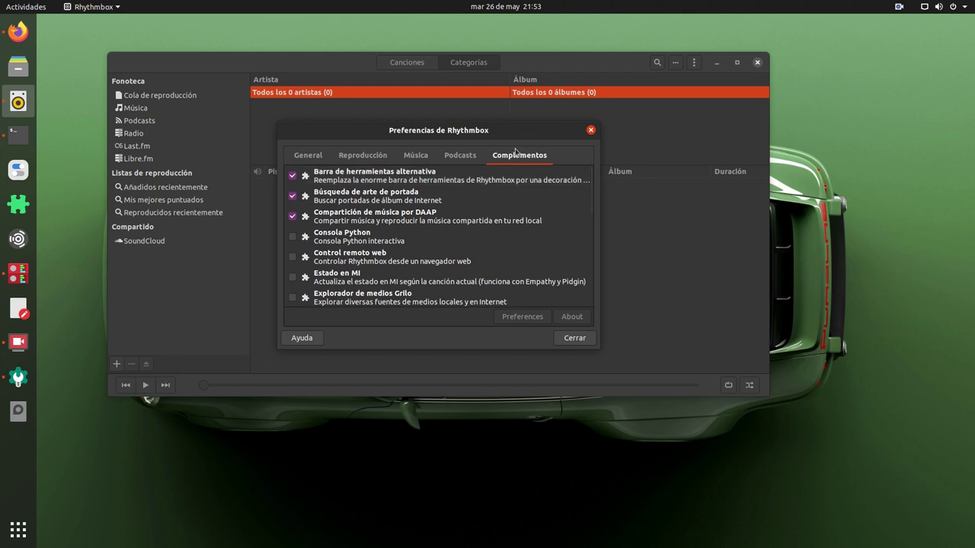
Enable Control de volumen in the preferences of the Barra de herramientas alternativa plugin and restart the player.
left_click_drag(397, 129, 598, 224)
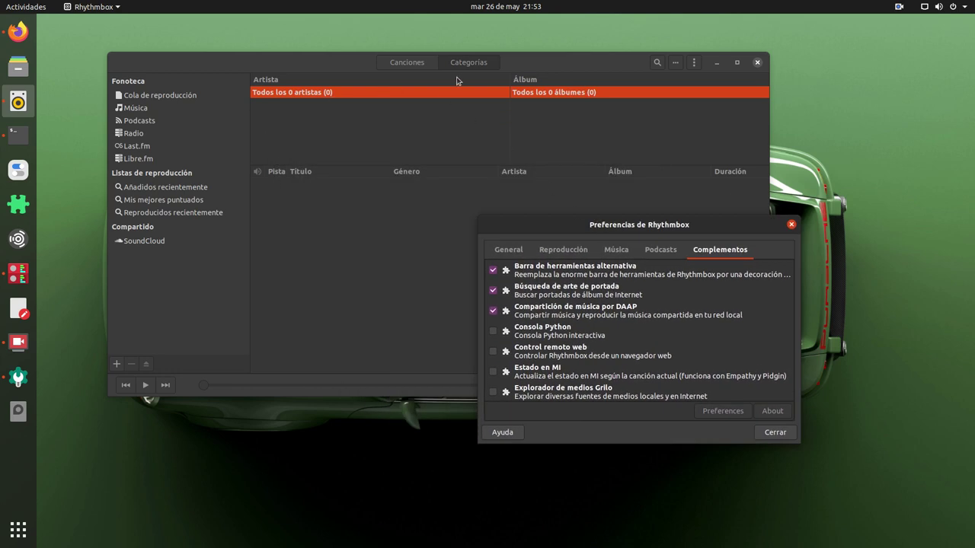
left_click(574, 267)
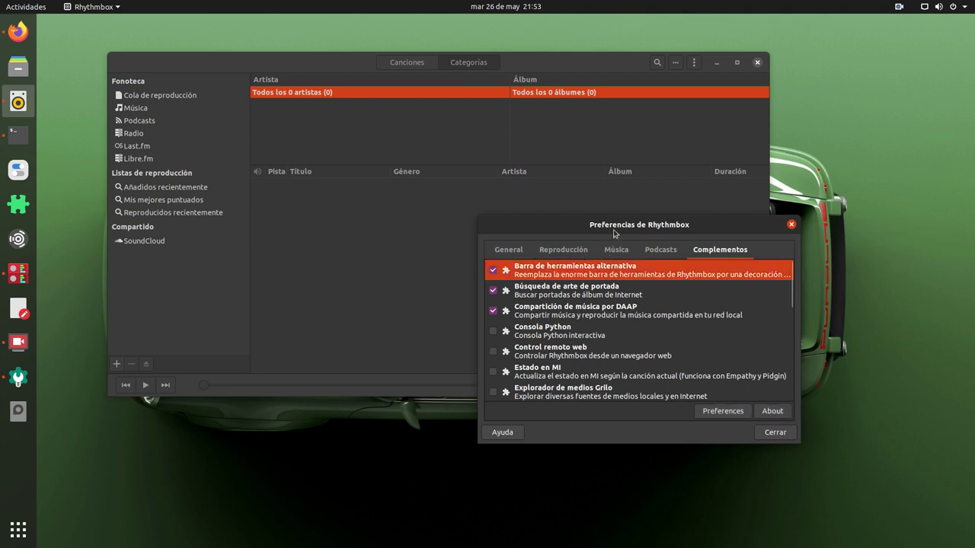
left_click_drag(614, 233, 489, 198)
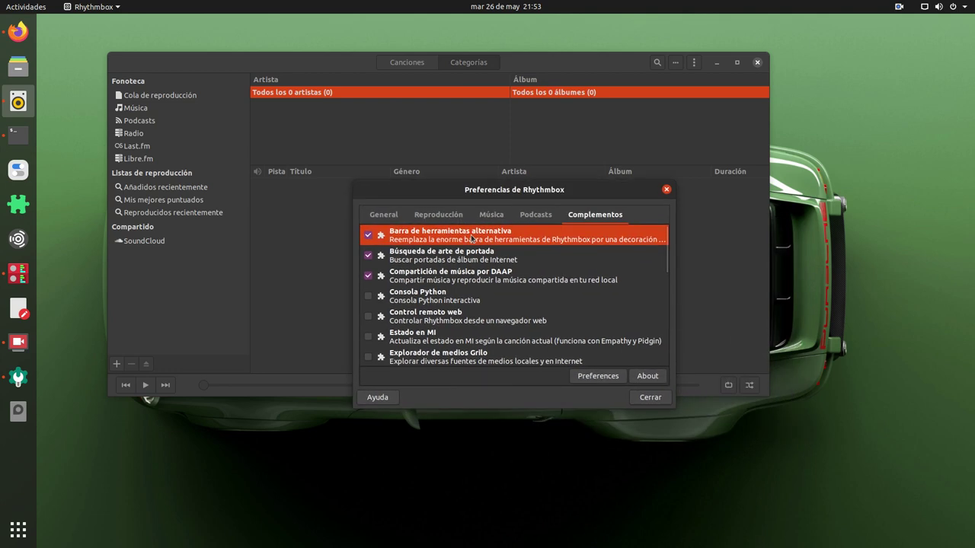
left_click(598, 377)
left_click_drag(459, 164, 347, 132)
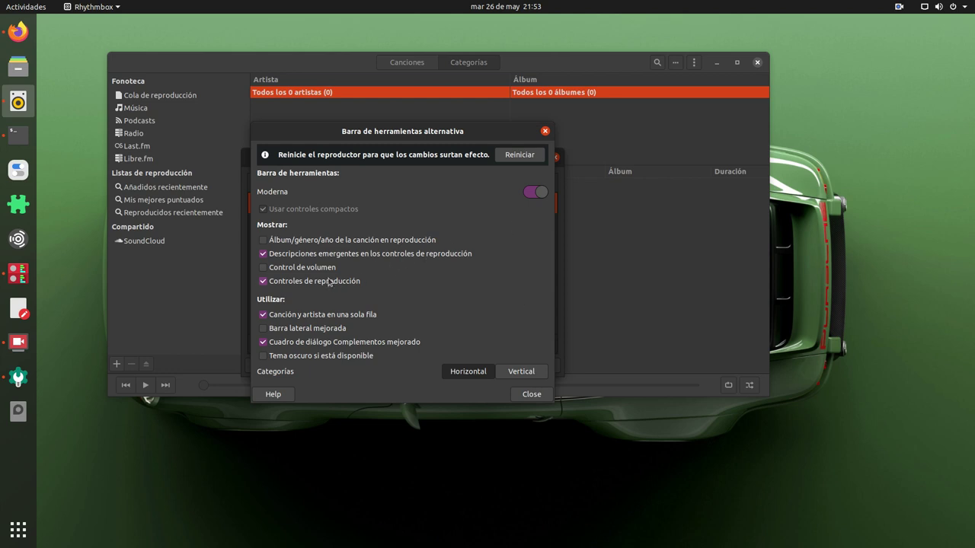
left_click(263, 270)
left_click(516, 157)
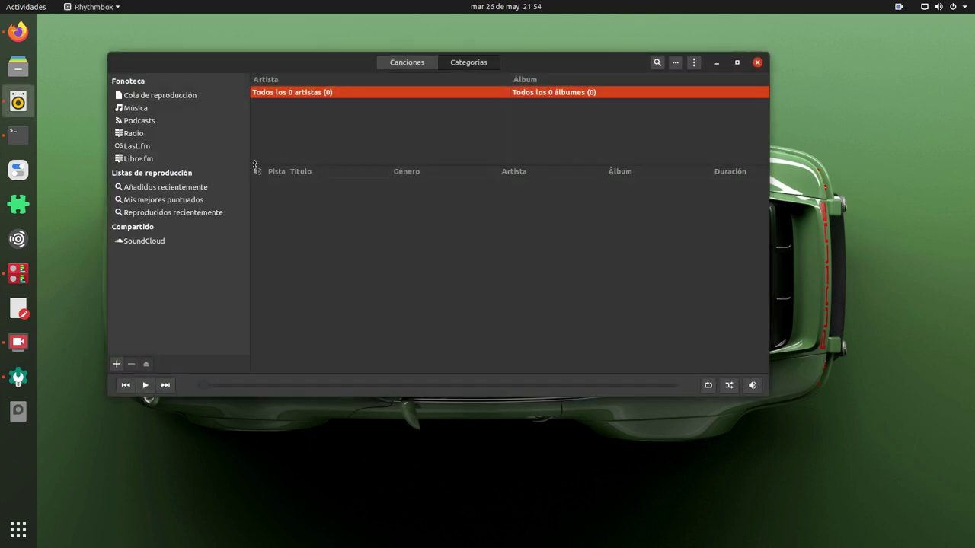
Try out the player's volume slider by pushing it towards maximum, and dismiss it.
left_click(753, 385)
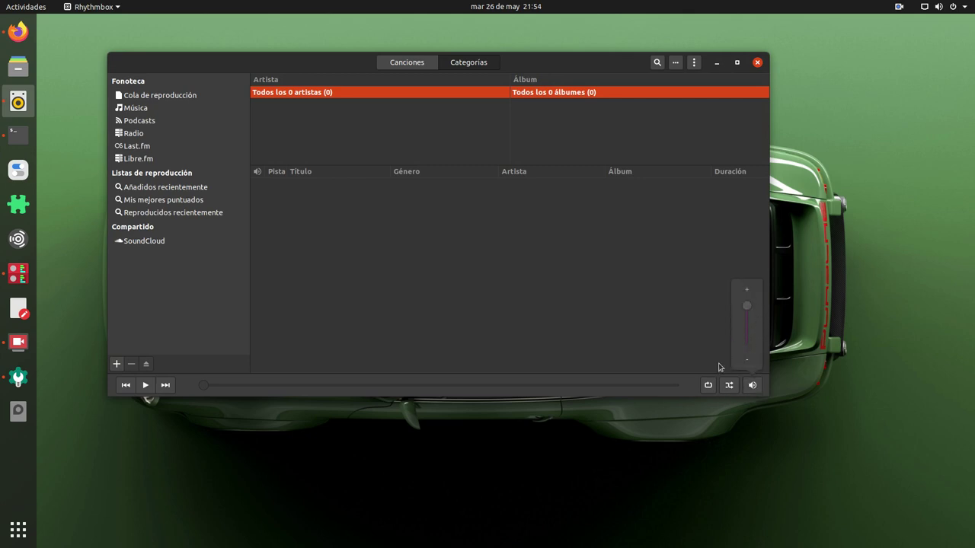
mouse_move(745, 310)
left_mouse_down()
mouse_move(746, 348)
mouse_move(745, 297)
left_mouse_up()
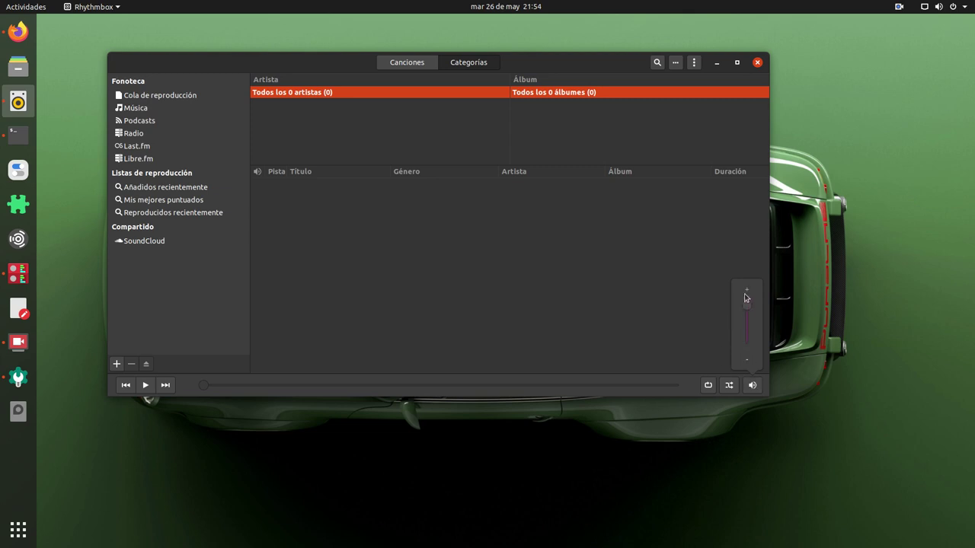
left_click(608, 301)
Search the SoundCloud source for "Deep House 2020".
left_click(147, 241)
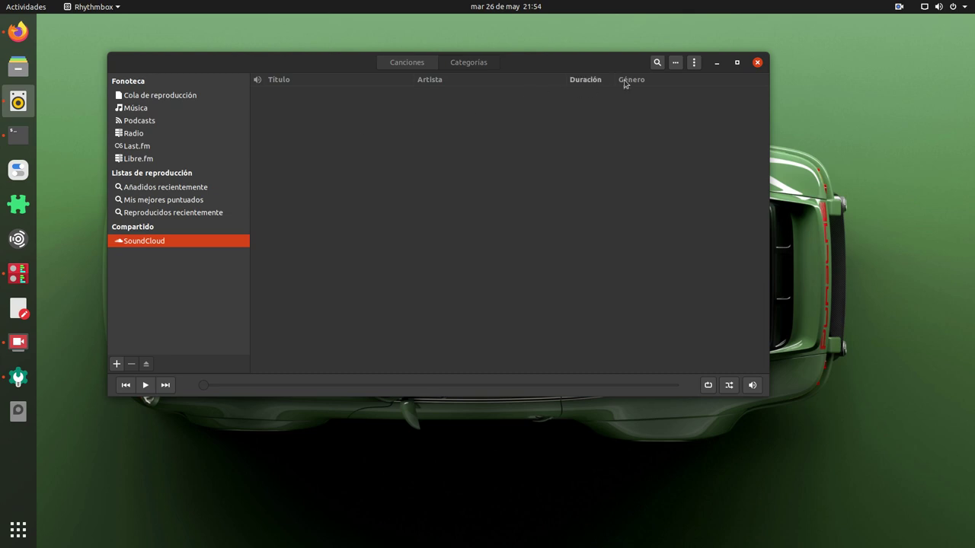
left_click(656, 62)
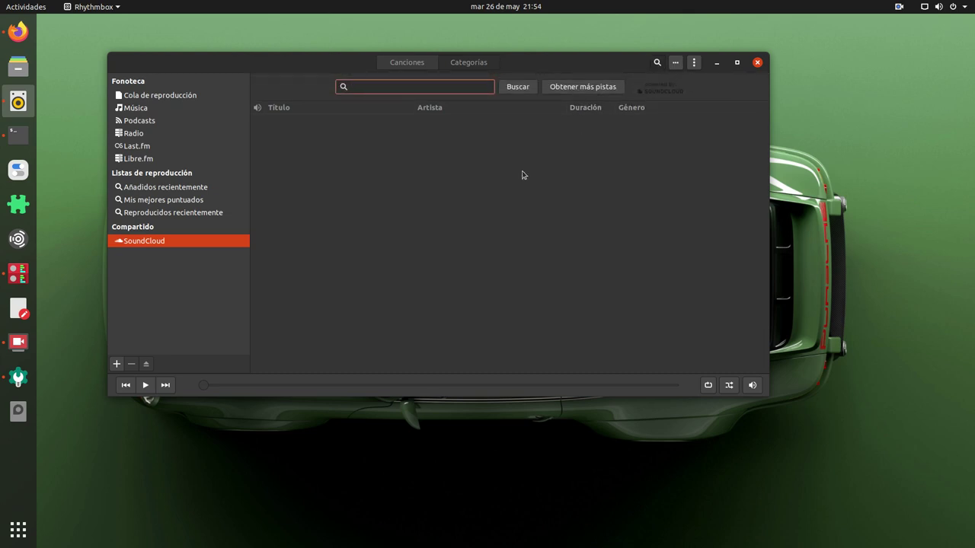
type("Deep House 2020")
key("Return")
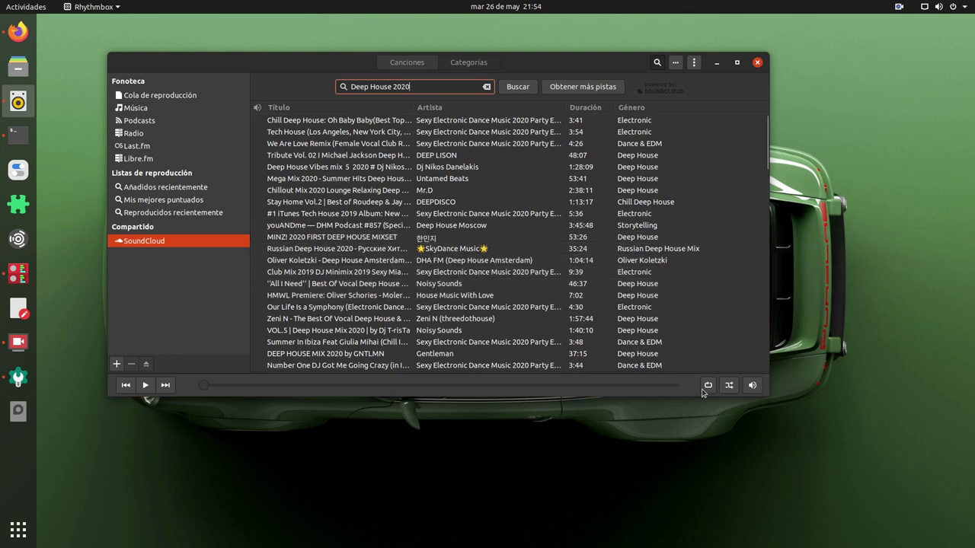
Enlarge the Rhythmbox window to show more of the track list, and briefly view the volume slider.
left_click_drag(769, 397, 858, 473)
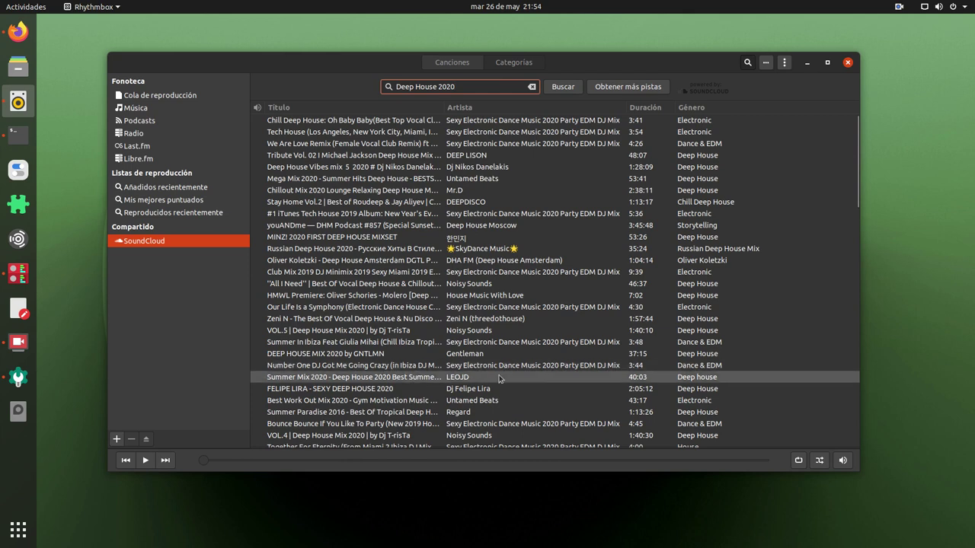
left_click(843, 461)
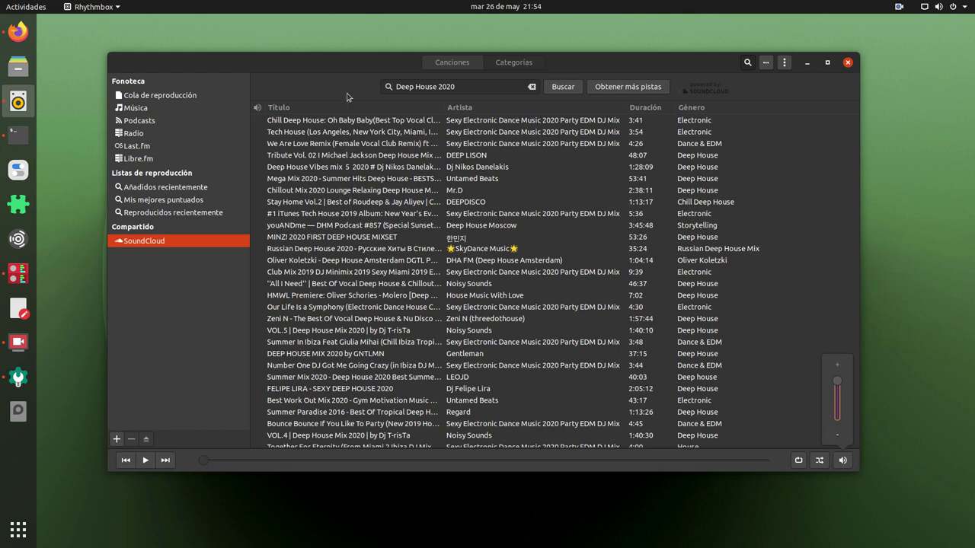
left_click(763, 100)
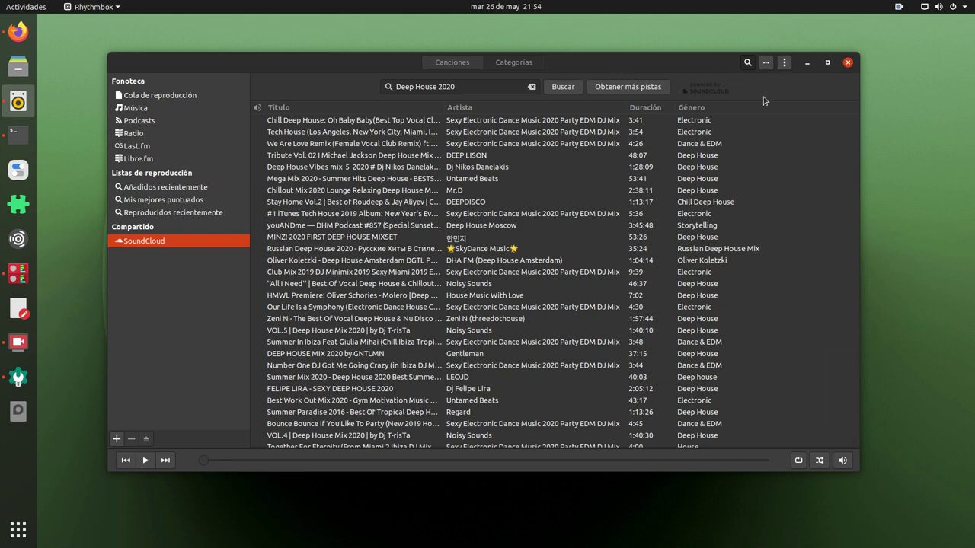
Review the Barra de herramientas alternativa plugin in the Complementos list of the player's preferences, and close the preferences.
left_click(784, 62)
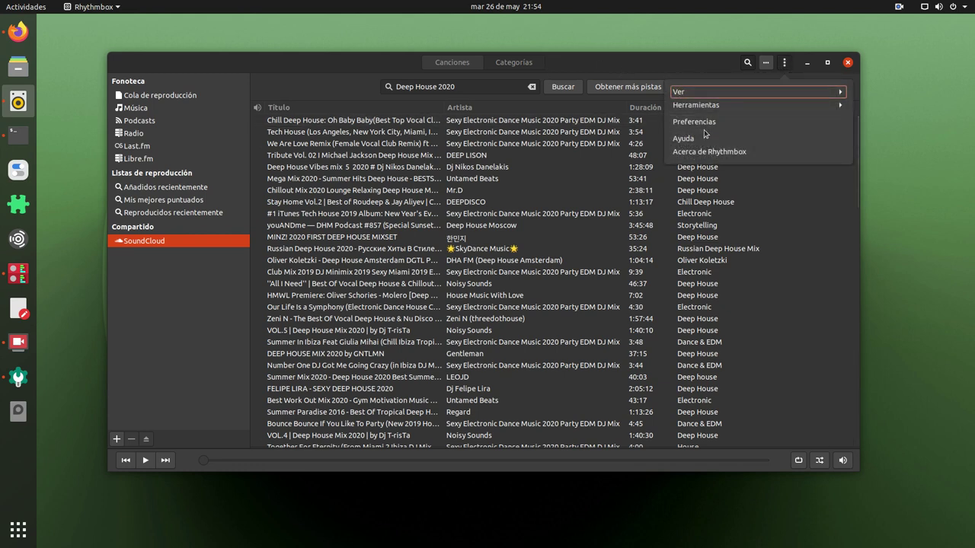
left_click(735, 122)
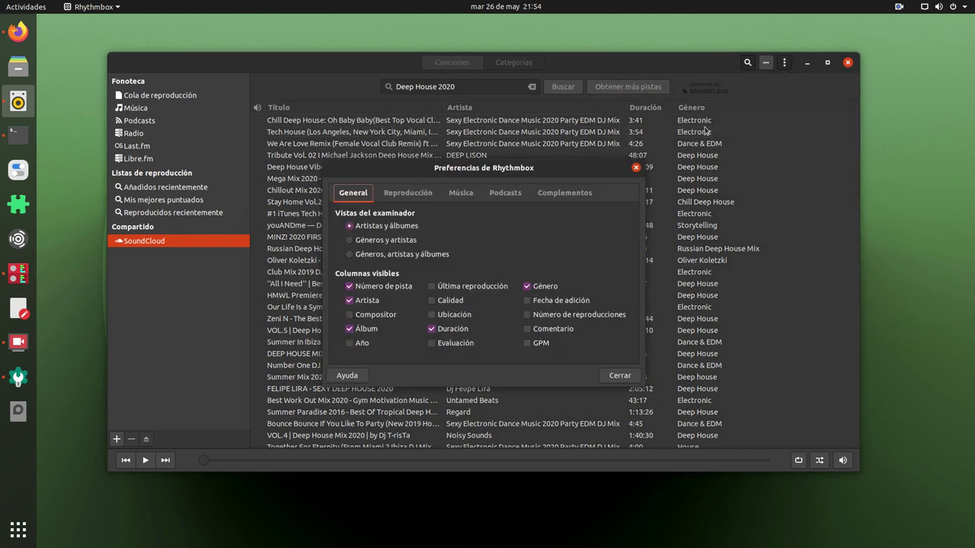
left_click(556, 192)
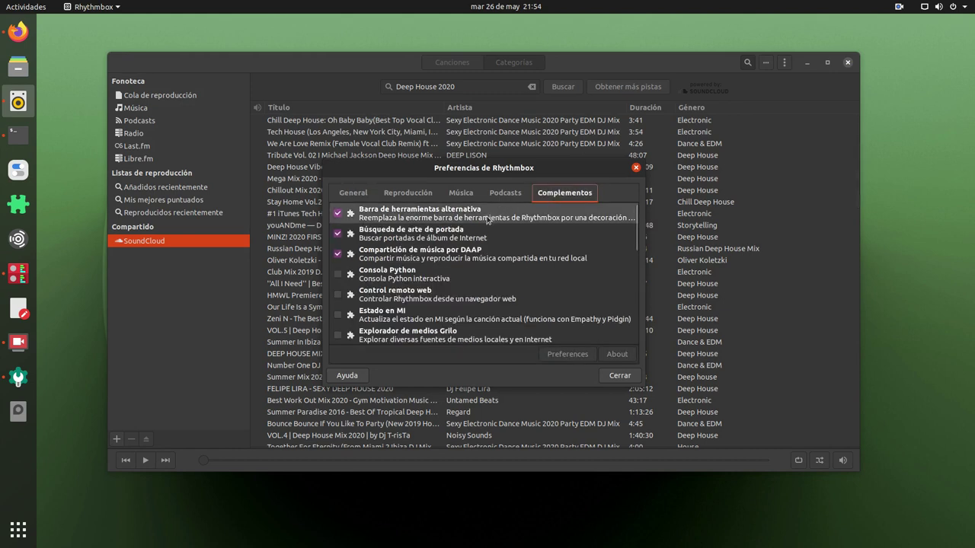
left_click(487, 217)
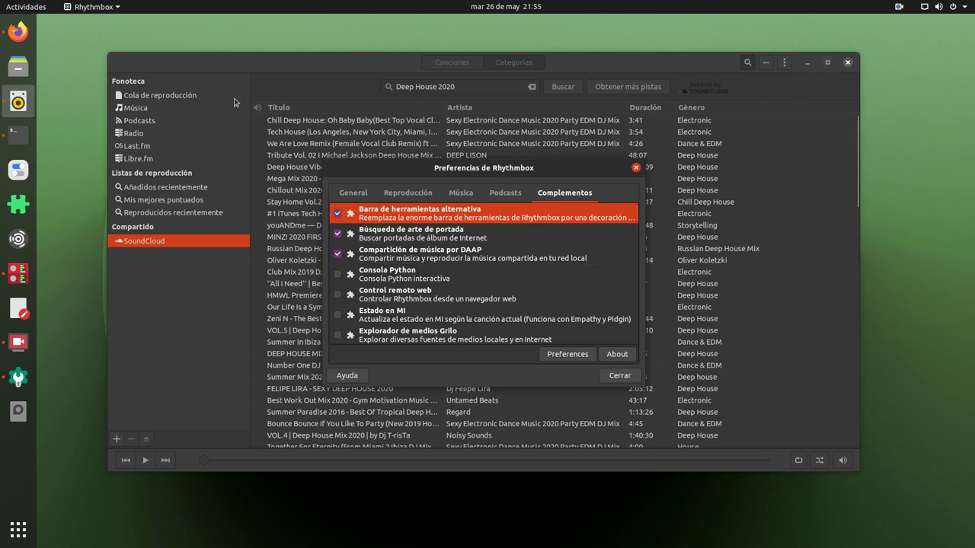
left_click(618, 374)
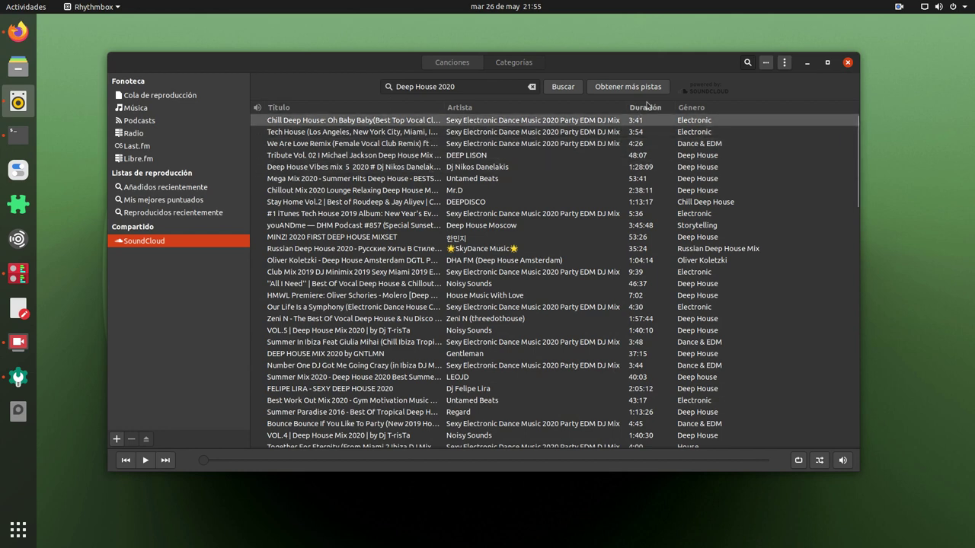
Look over the player's options menu and the media controls in the desktop's notification and calendar area, and dismiss both.
left_click(783, 63)
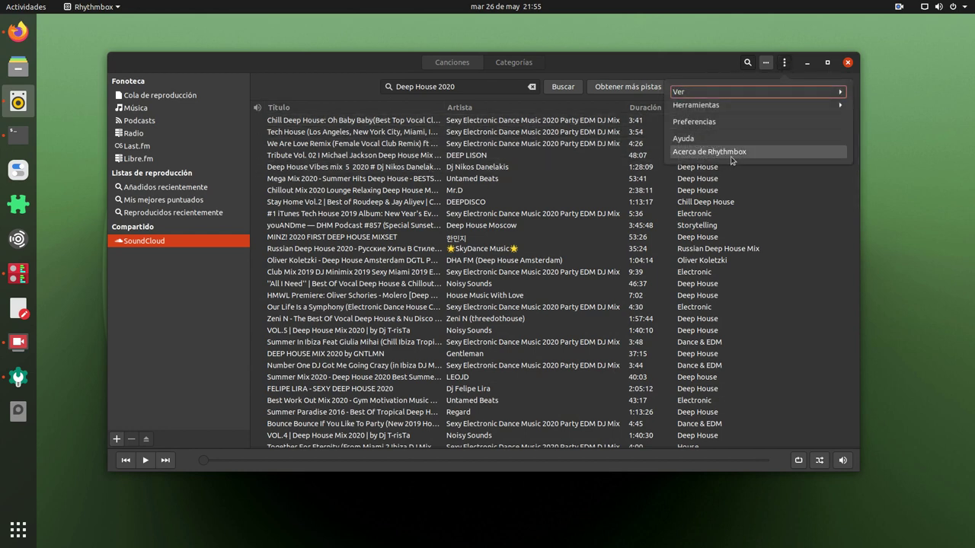
left_click(708, 64)
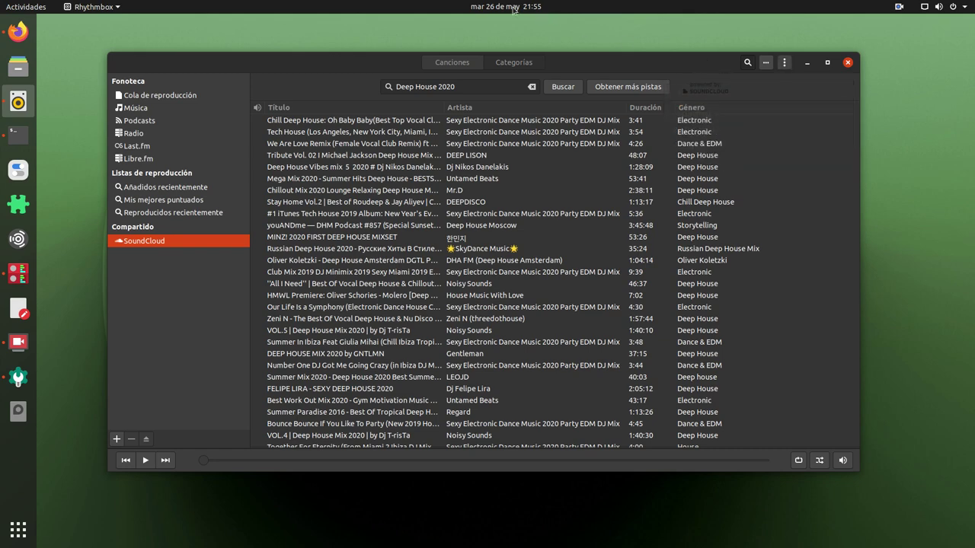
left_click(506, 7)
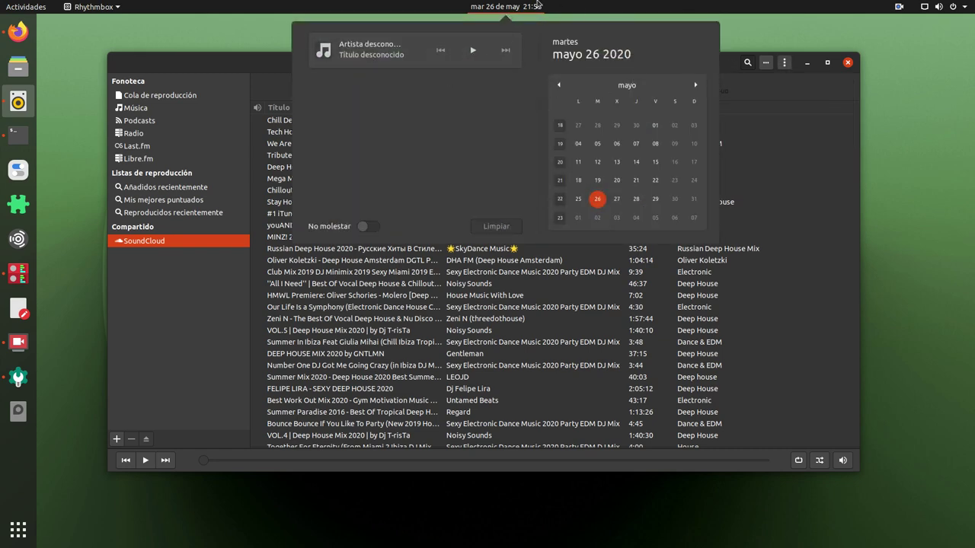
left_click(795, 92)
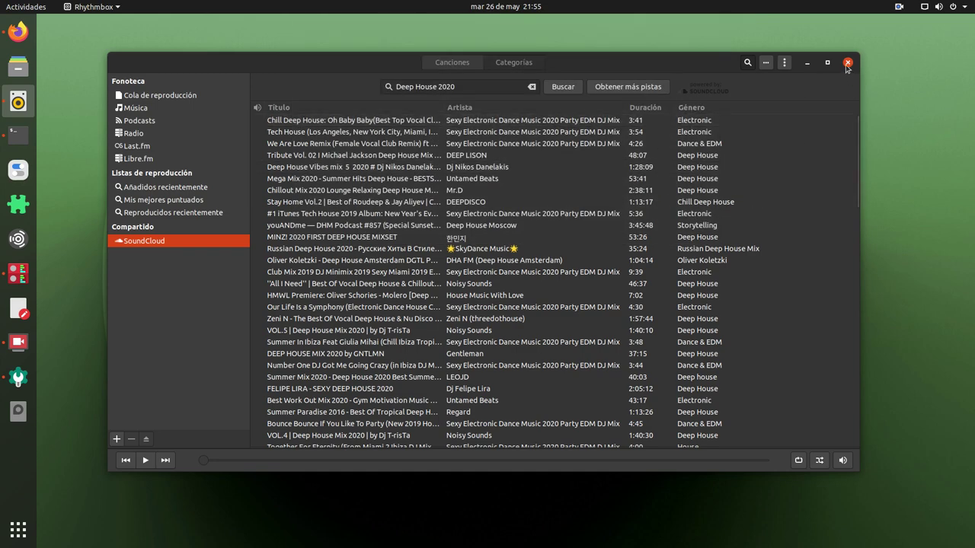
Briefly show the player's volume slider and close Rhythmbox.
left_click(842, 460)
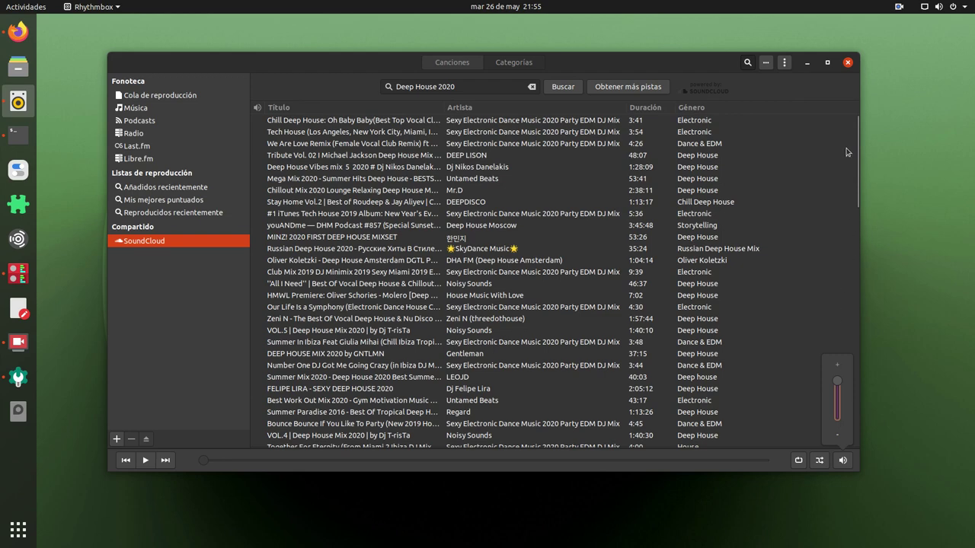
left_click(852, 71)
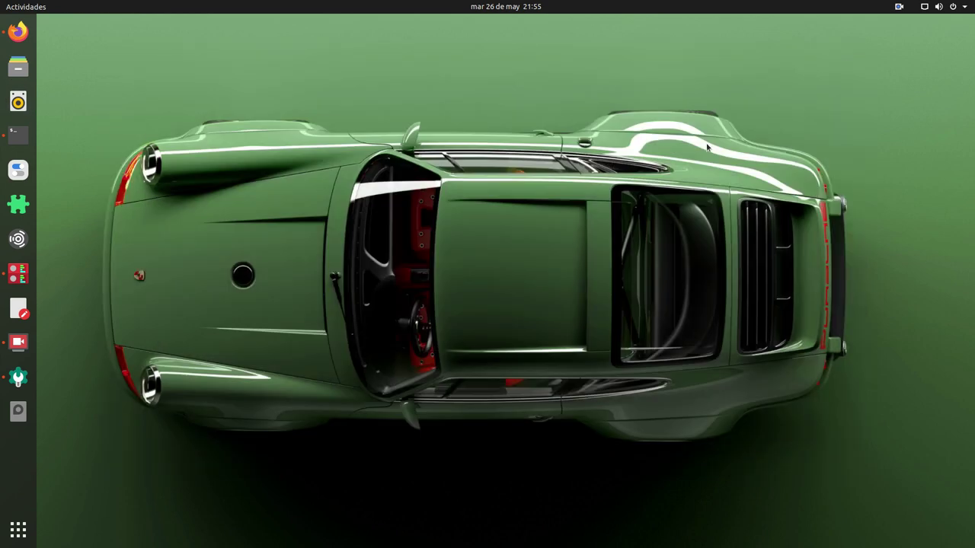
left_click(848, 62)
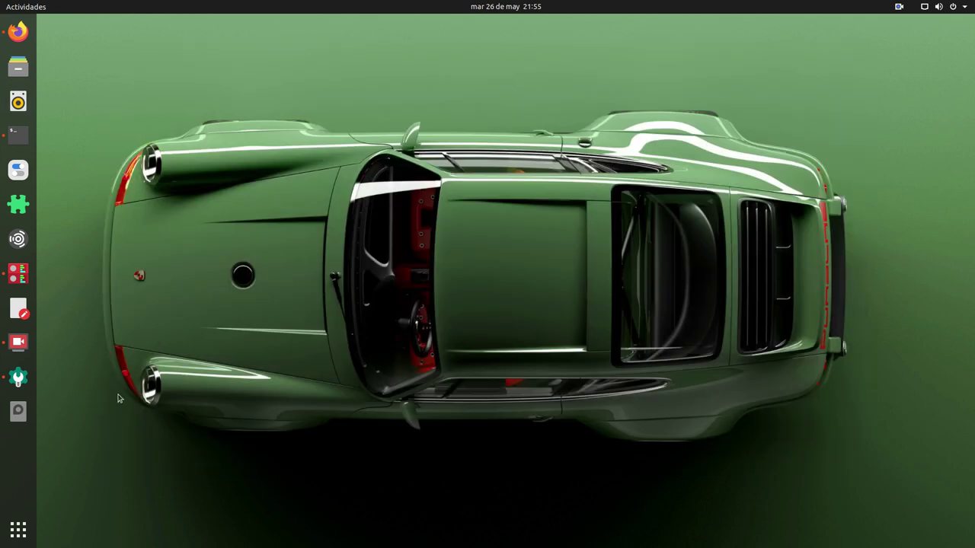
Bring up the SimpleScreenRecorder window and the terminal with the neofetch output.
left_click(18, 342)
left_click(18, 136)
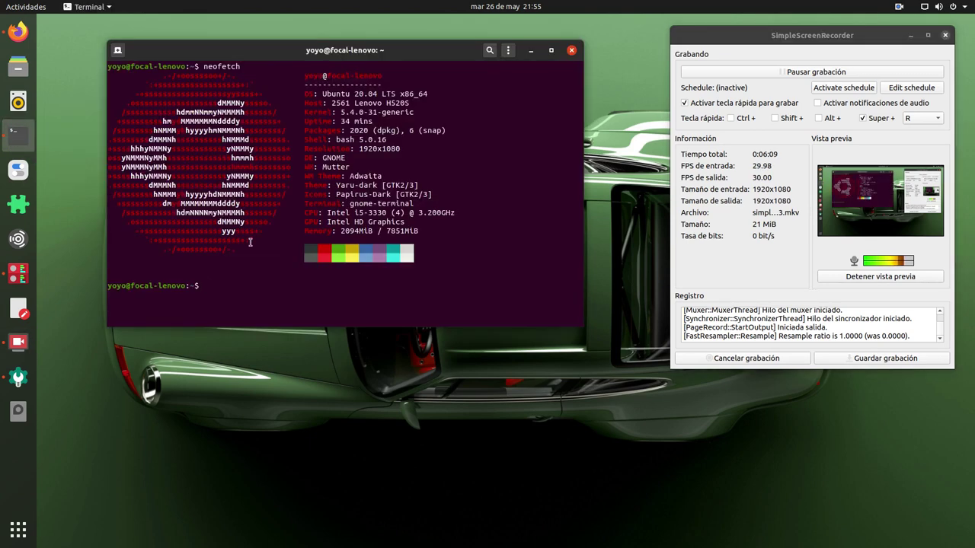